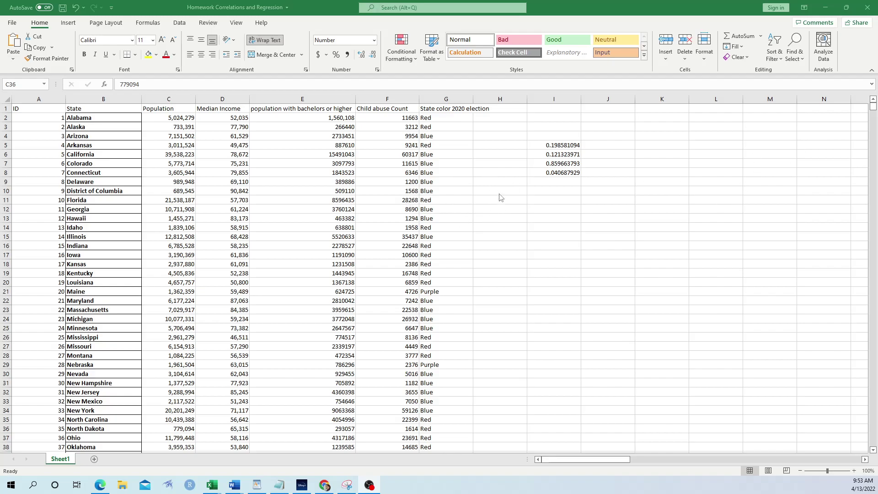
Step: Highlight the median income, education and child abuse count ranges to review them, then show the Data ribbon
drag(352, 182, 455, 246)
click(531, 280)
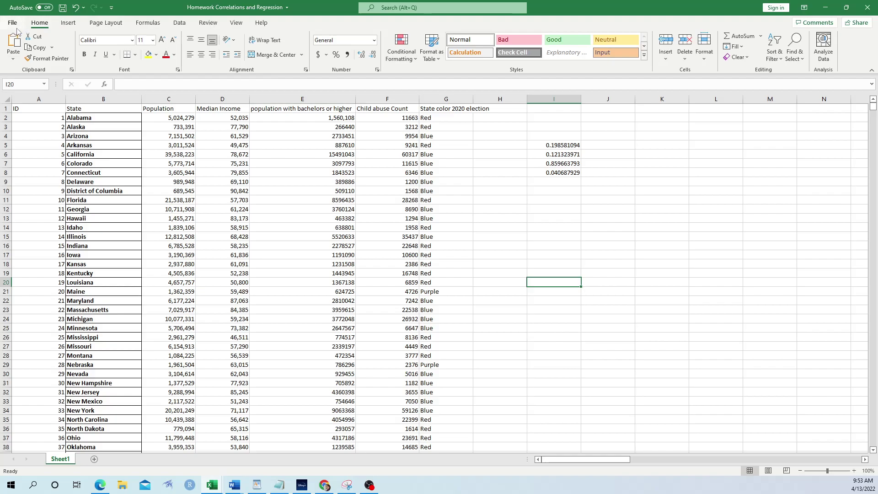
drag(235, 119, 363, 448)
click(462, 315)
scroll(379, 330, up, 3)
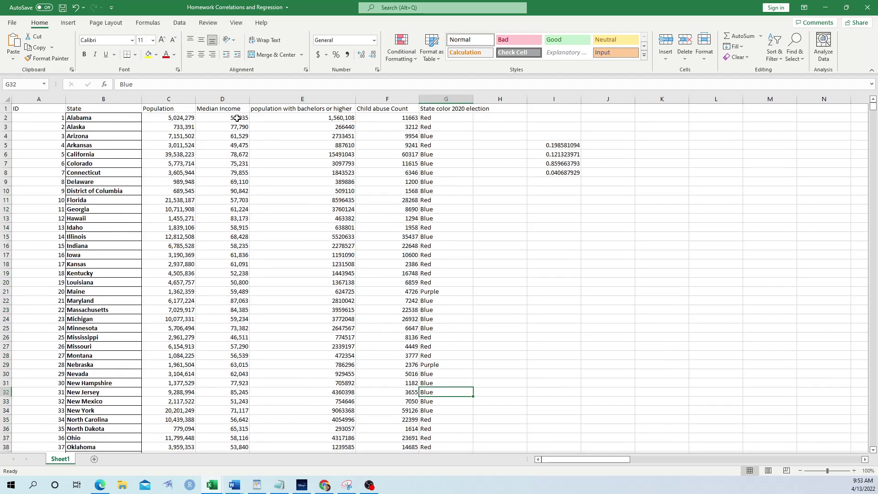
drag(240, 118, 372, 439)
click(494, 362)
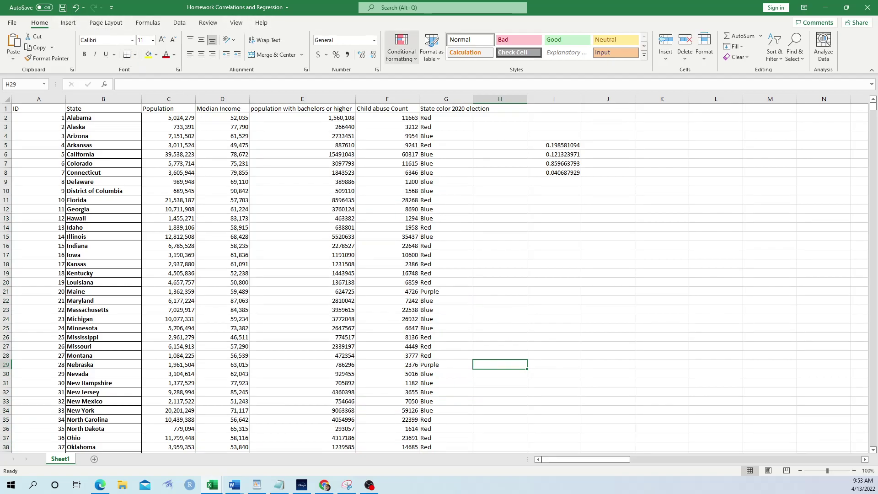
click(179, 22)
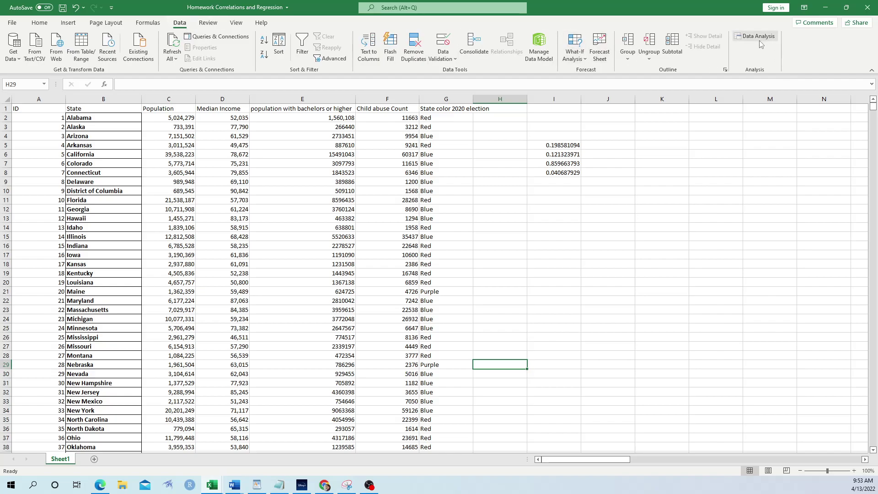
Step: Choose Regression from the Data Analysis tool list
click(761, 41)
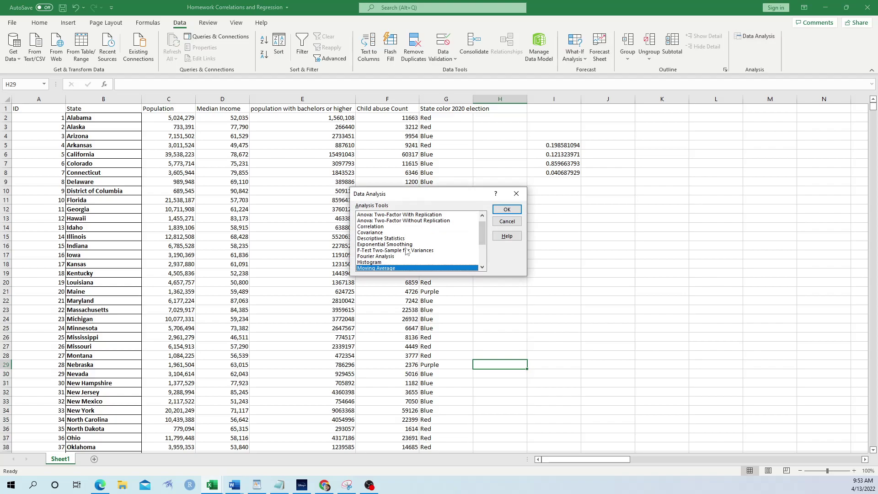
scroll(406, 251, down, 2)
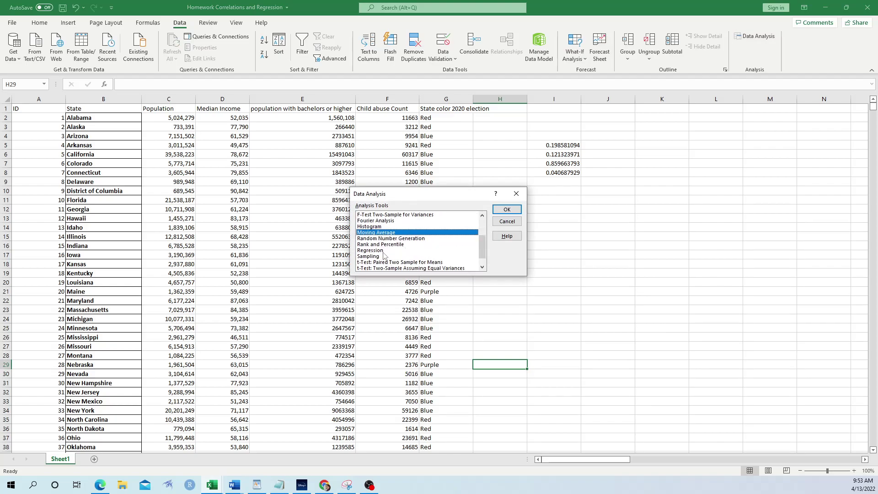
click(371, 250)
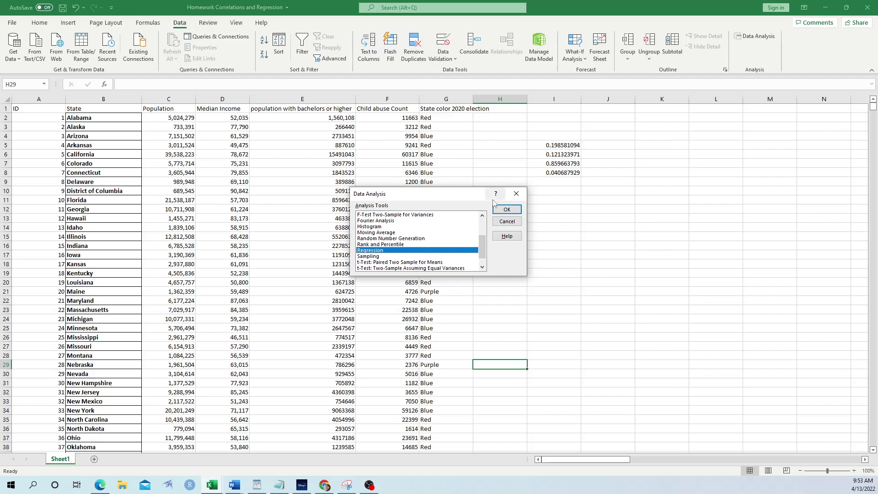
Step: Open the Regression settings, move the dialog aside, and clear a mistaken predictor range
click(507, 209)
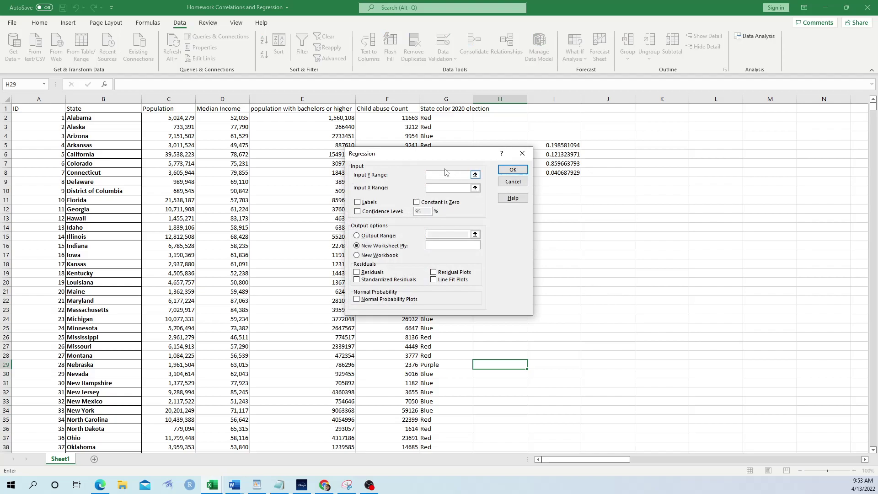
drag(430, 159, 647, 177)
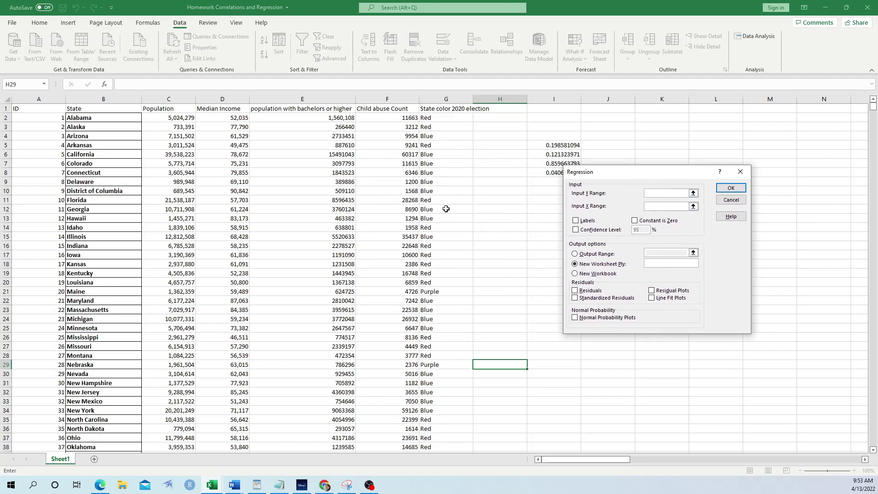
click(661, 206)
drag(519, 238, 514, 249)
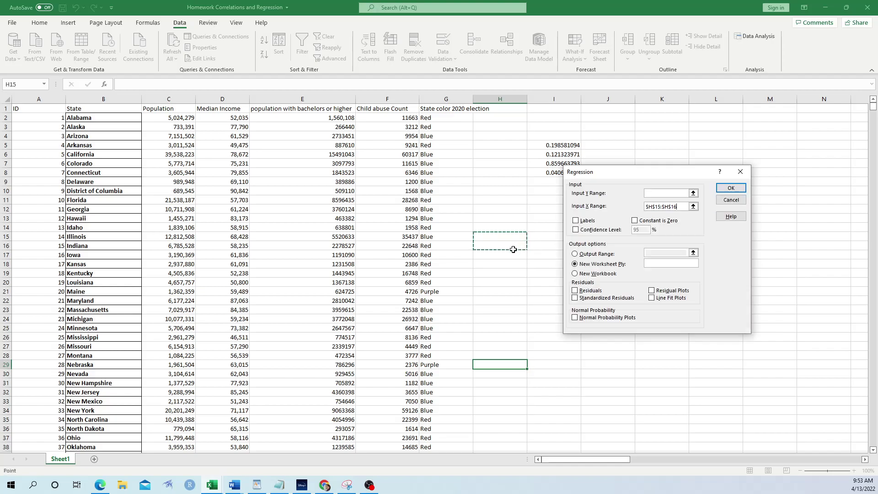
click(673, 206)
drag(681, 207, 625, 206)
key(BackSpace)
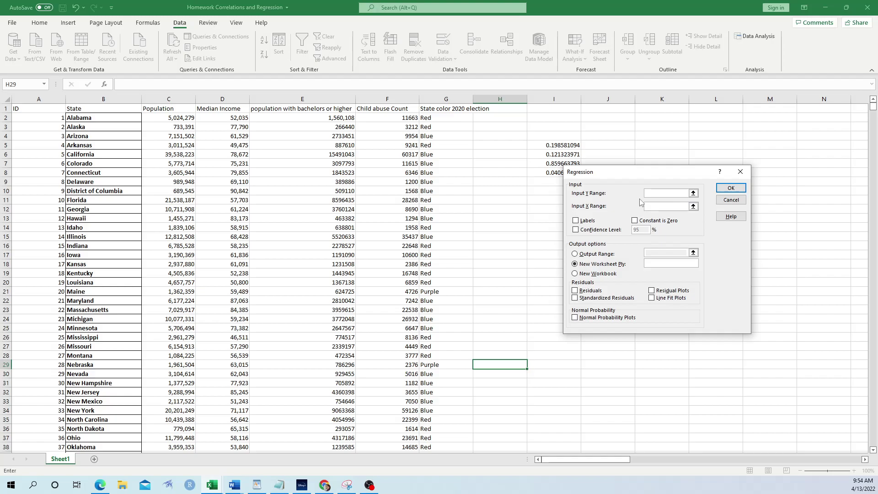
Step: Set Input Y Range to $F$1:$F$53, the Child abuse Count column
click(655, 193)
drag(403, 111, 405, 401)
scroll(399, 229, up, 5)
scroll(398, 229, up, 2)
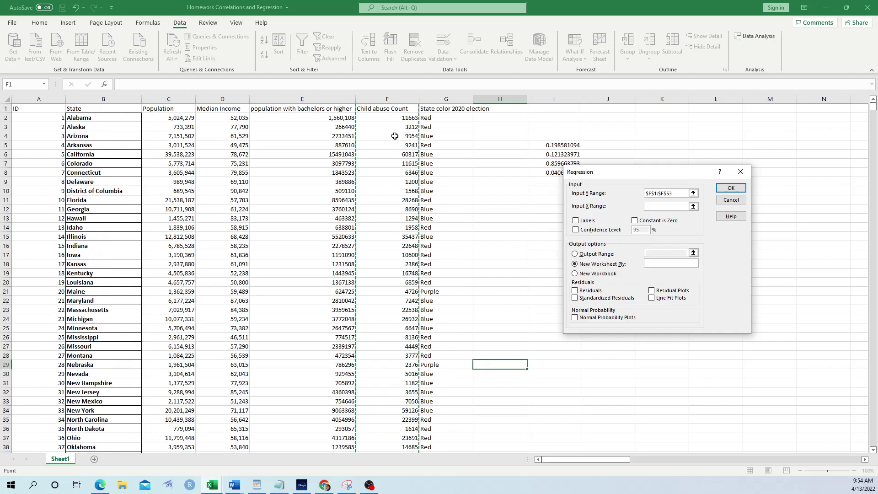
Step: Turn on Labels and Confidence Level and set Input X Range to $C$1:$E$53
click(577, 221)
click(578, 230)
click(663, 204)
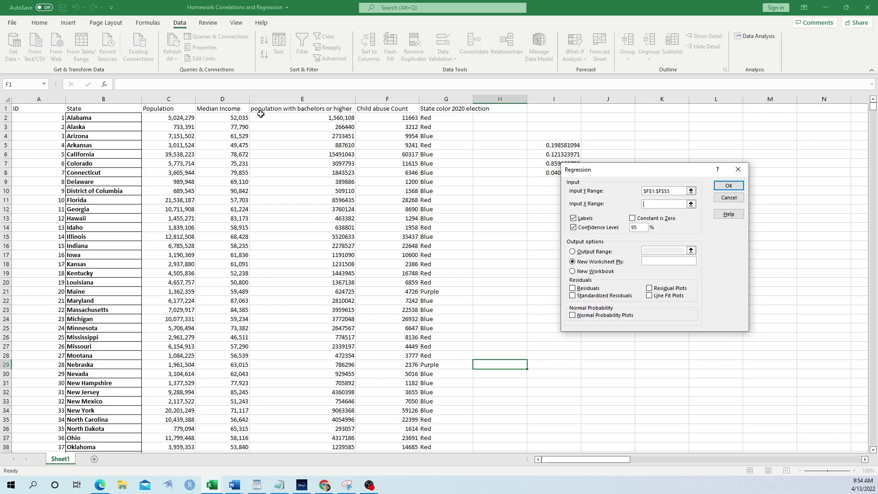
drag(167, 108, 322, 429)
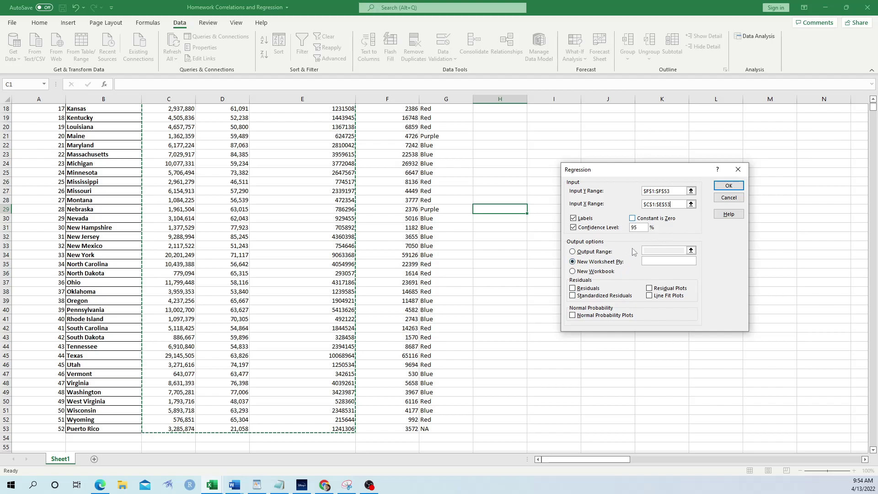
click(728, 185)
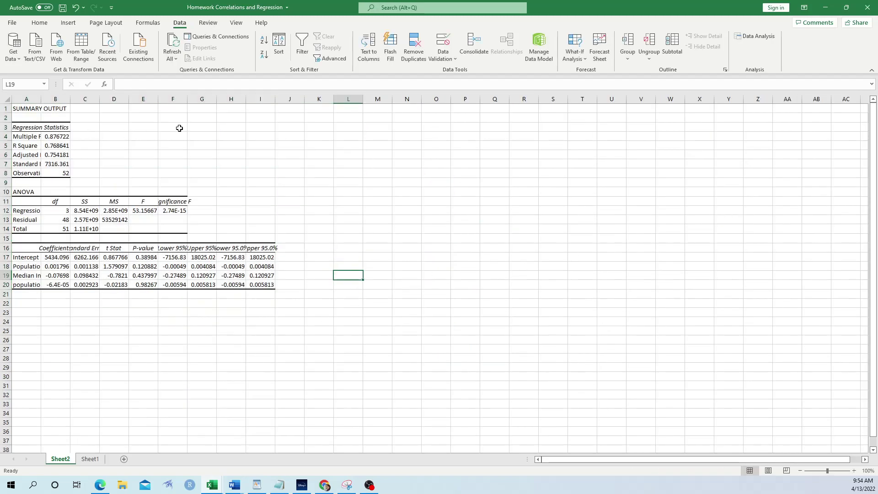
click(8, 98)
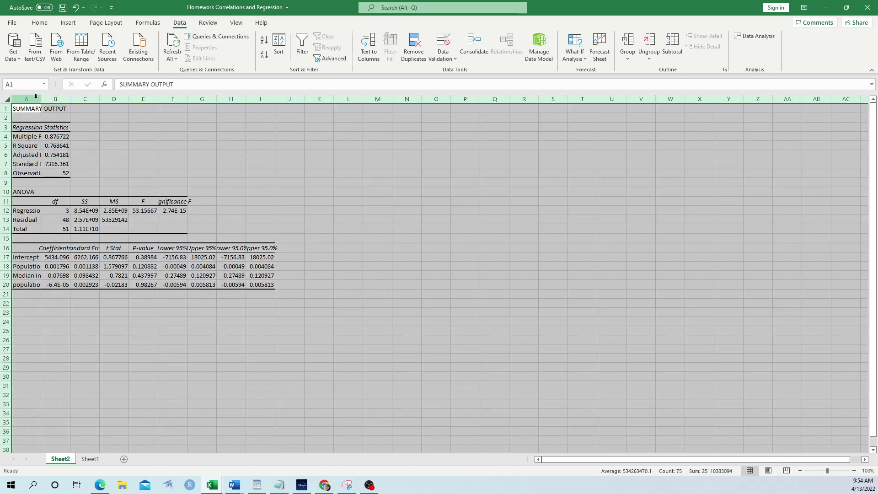
drag(41, 98, 81, 97)
click(188, 126)
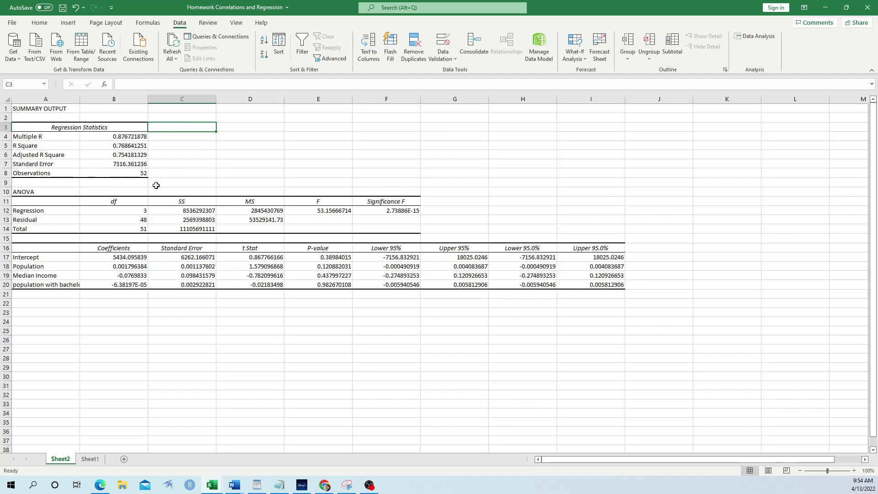
click(6, 146)
click(125, 145)
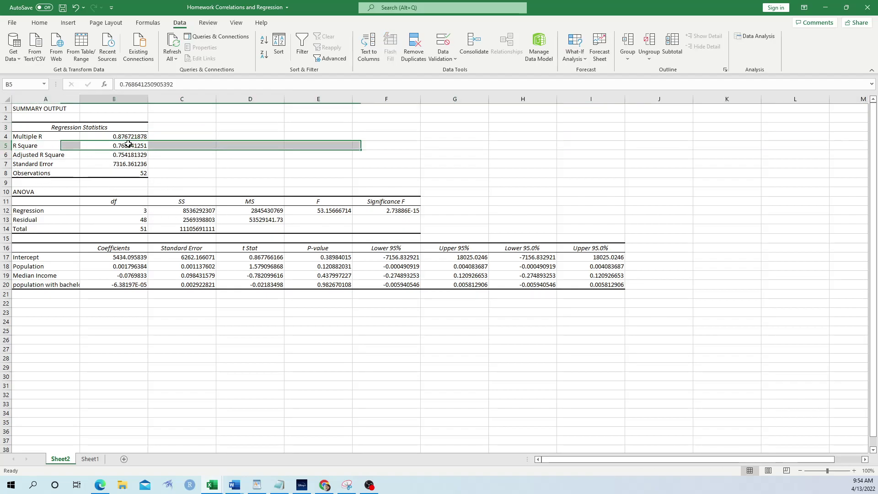
click(198, 163)
click(123, 212)
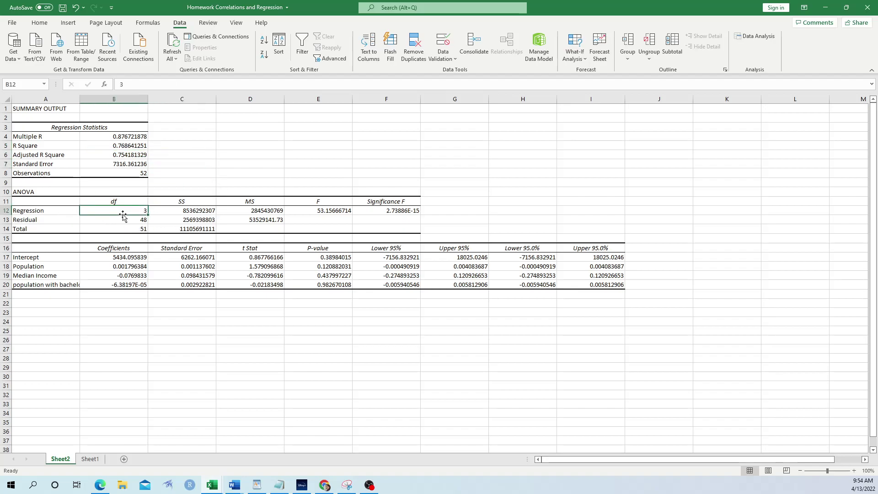
click(325, 213)
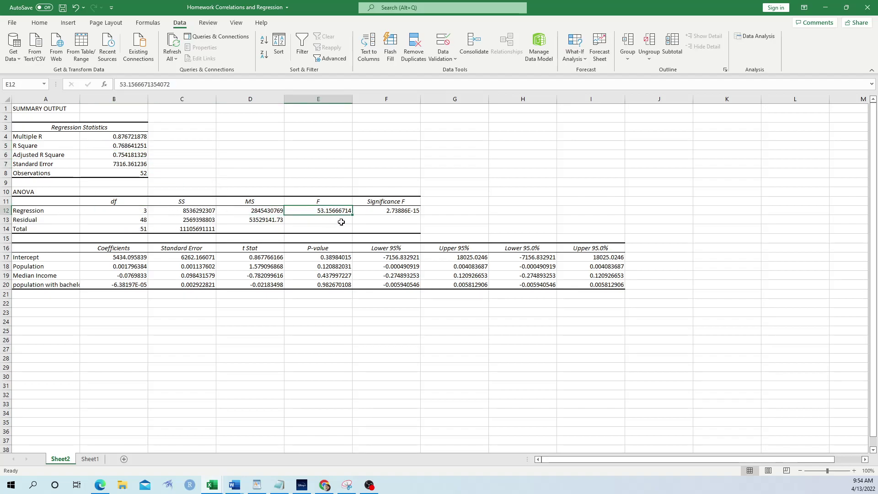
click(368, 213)
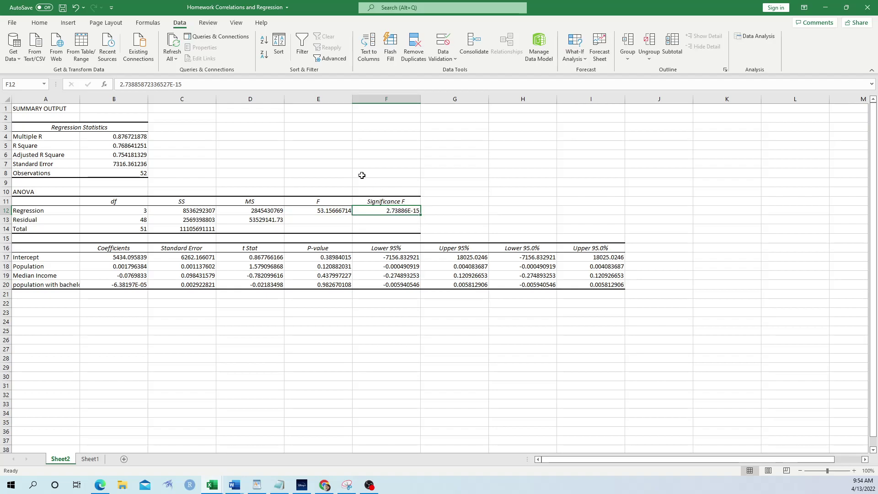
drag(362, 181, 381, 228)
click(456, 200)
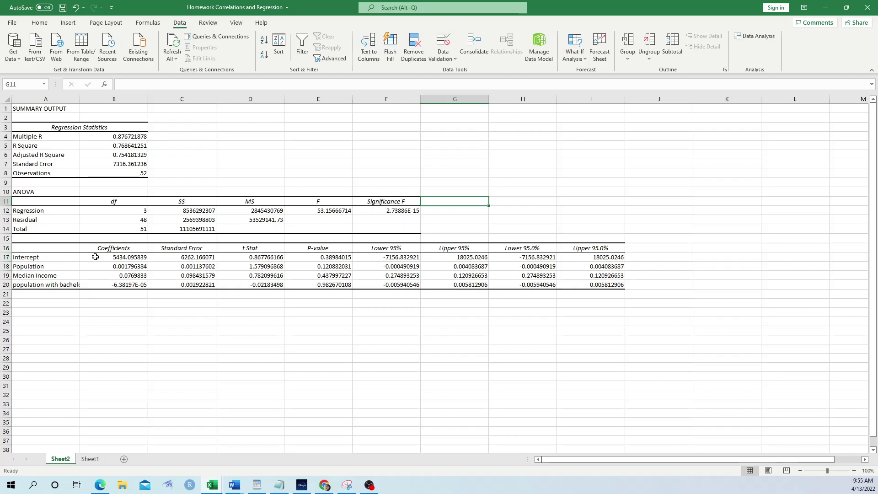
click(128, 259)
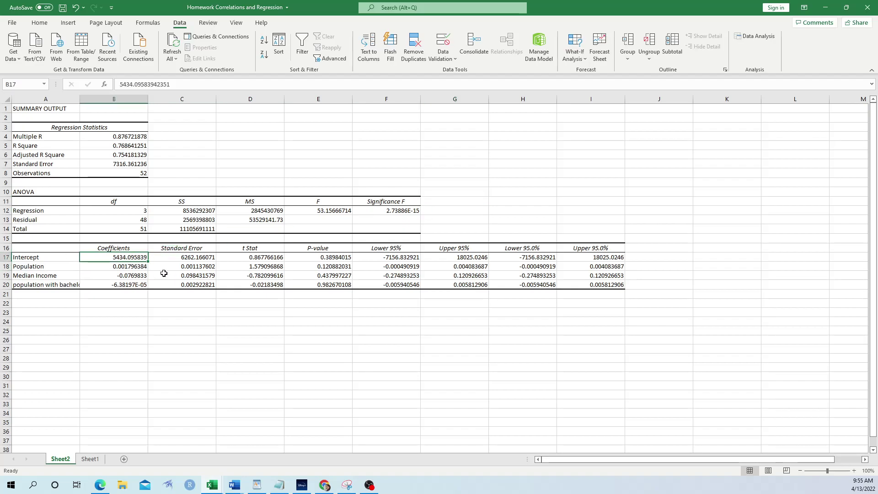
click(6, 257)
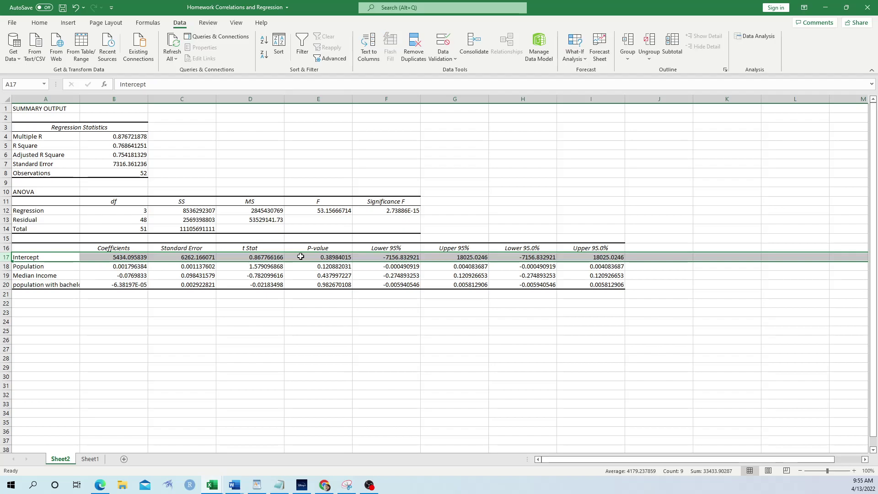
click(124, 275)
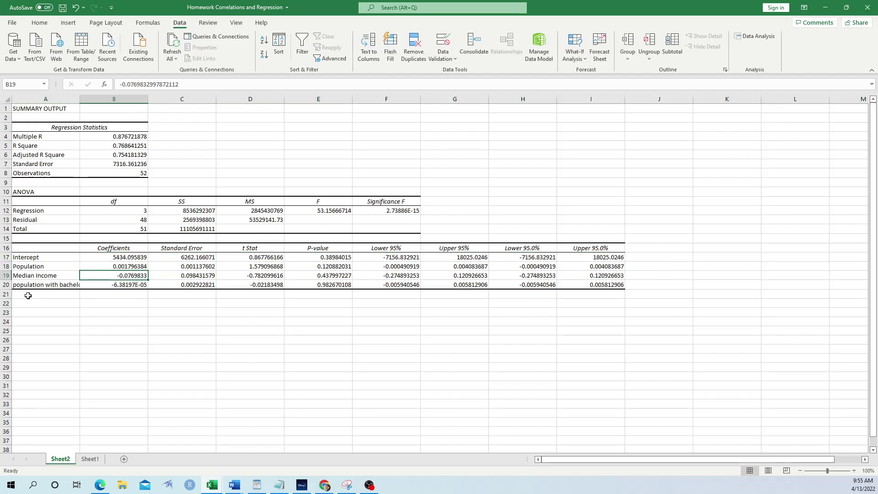
click(5, 266)
drag(5, 266, 40, 286)
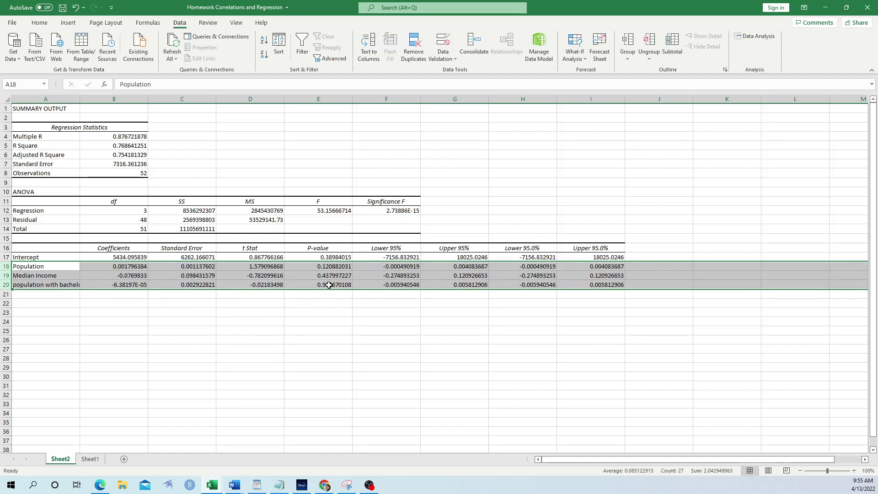
drag(330, 266, 332, 285)
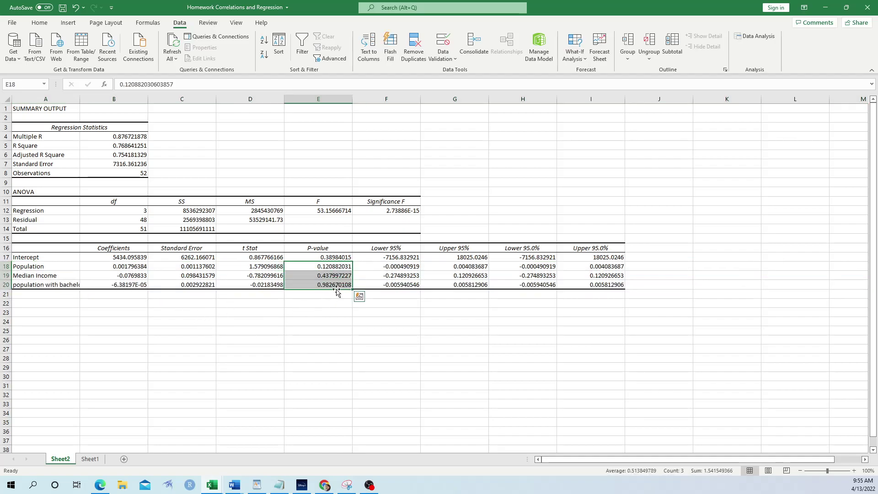
click(334, 314)
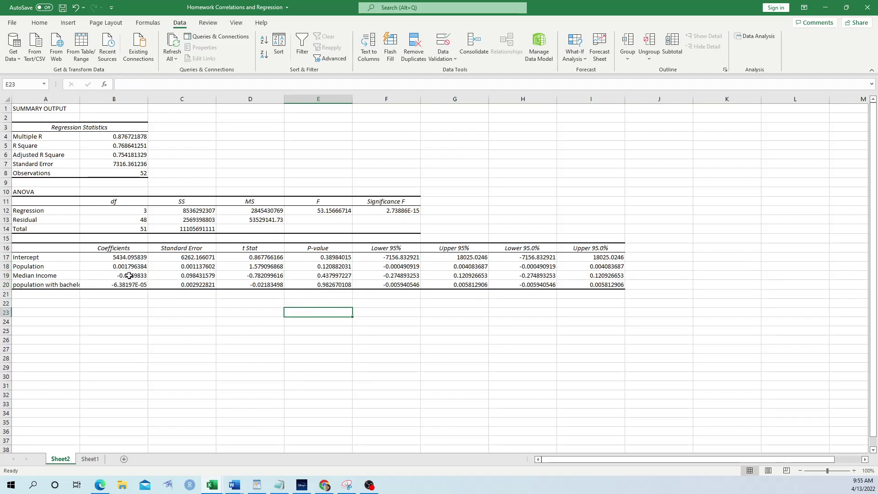
drag(131, 266, 143, 284)
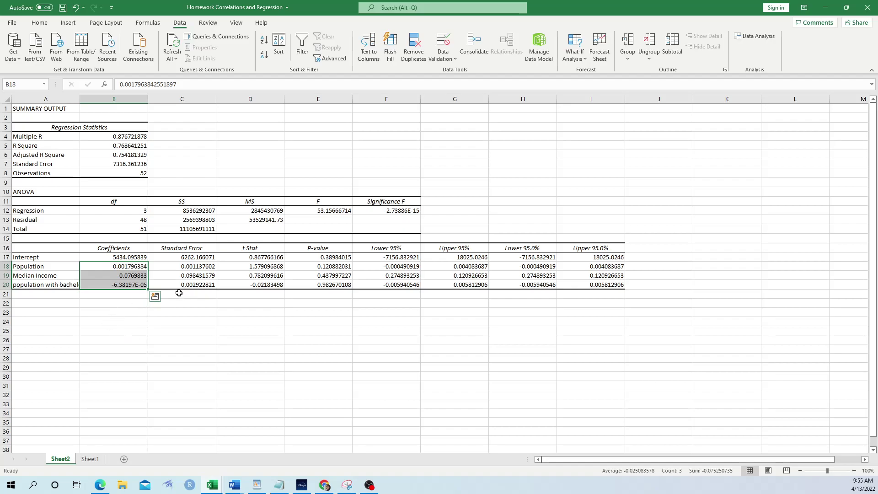
click(121, 266)
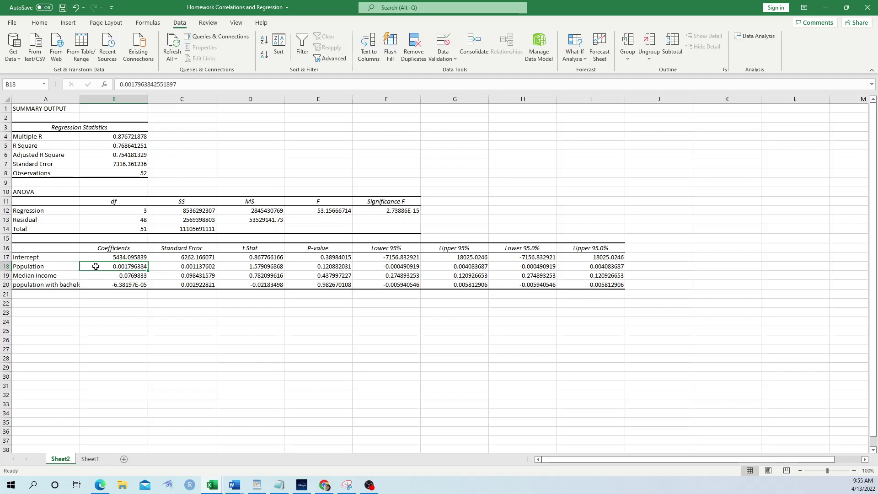
click(132, 280)
click(129, 268)
click(109, 286)
click(7, 276)
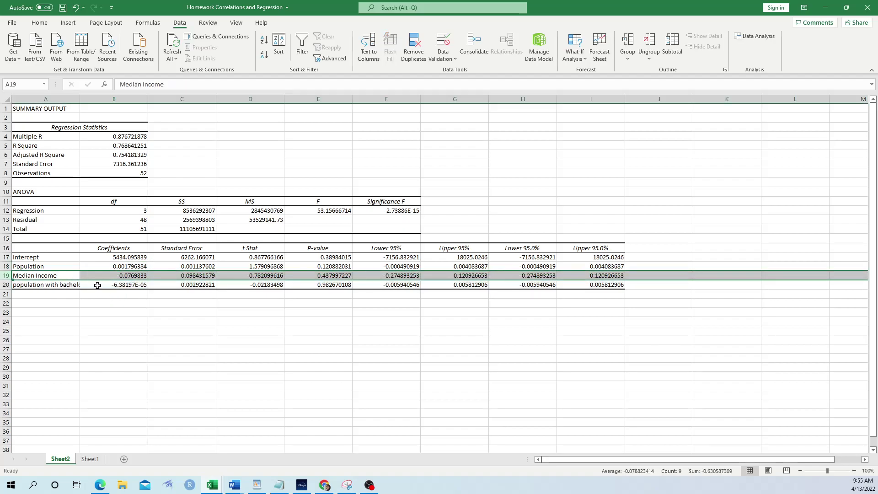
click(104, 286)
click(121, 276)
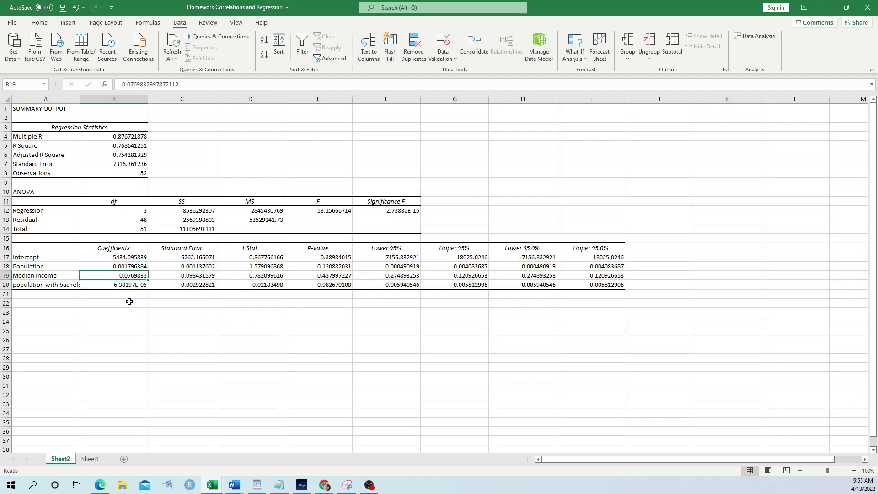
click(35, 274)
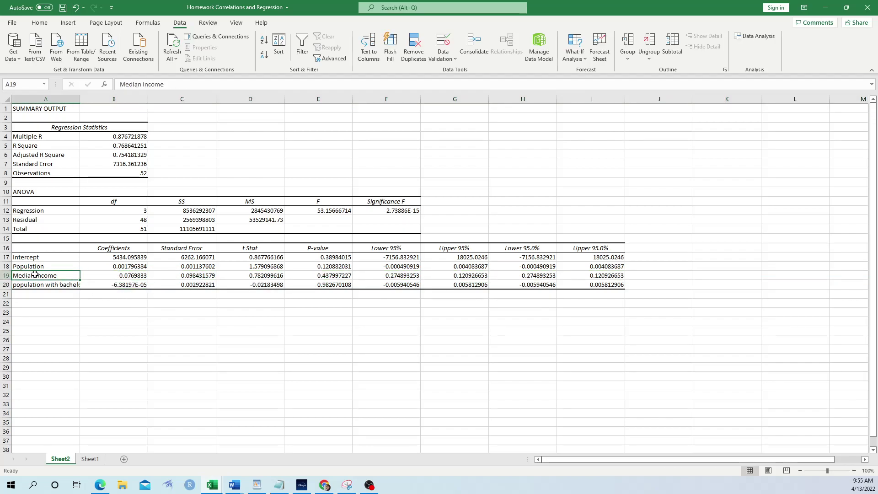
click(114, 276)
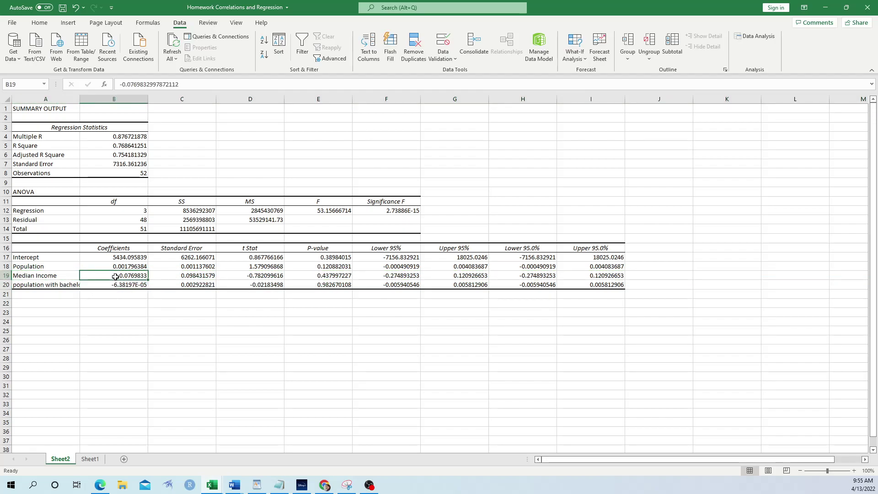
shift+click(156, 285)
click(54, 285)
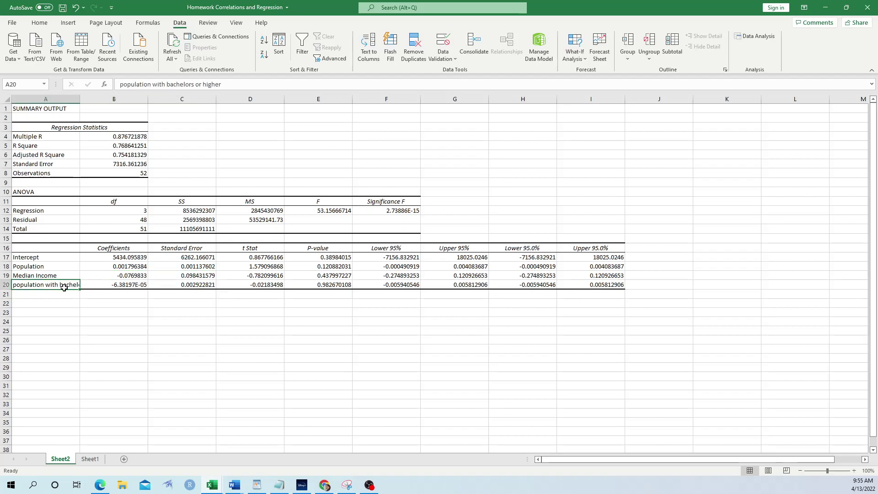
click(130, 283)
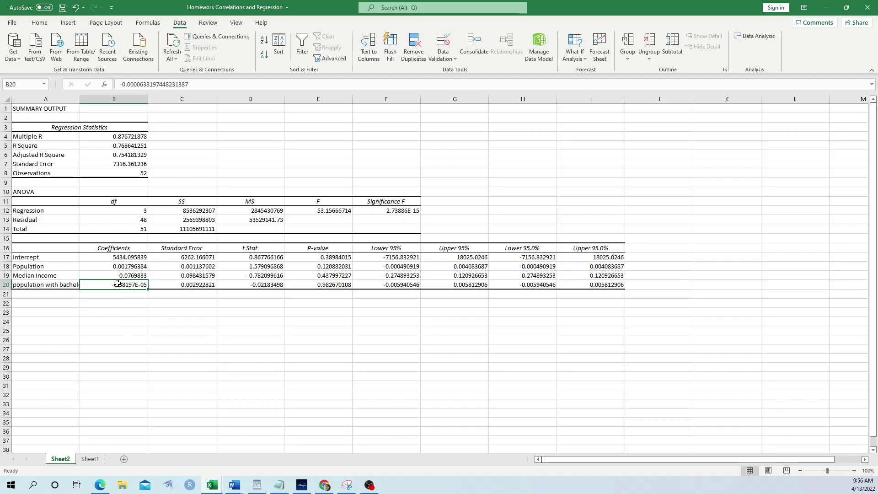
click(120, 276)
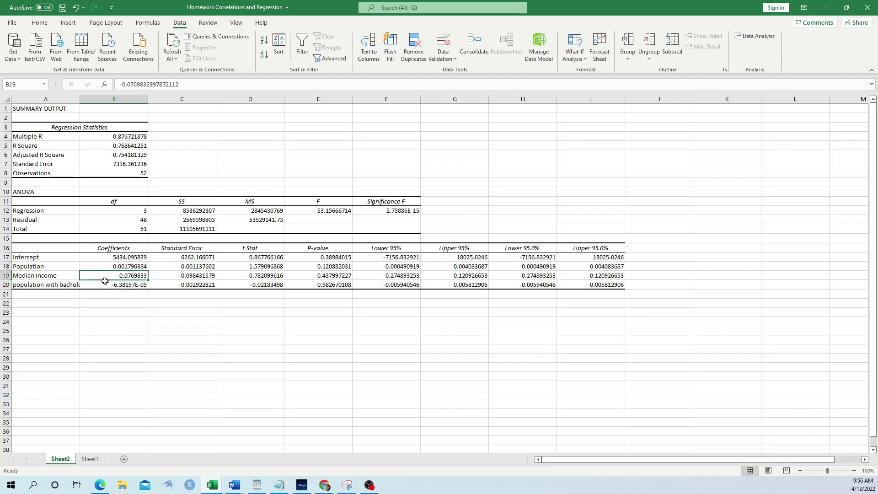
click(114, 286)
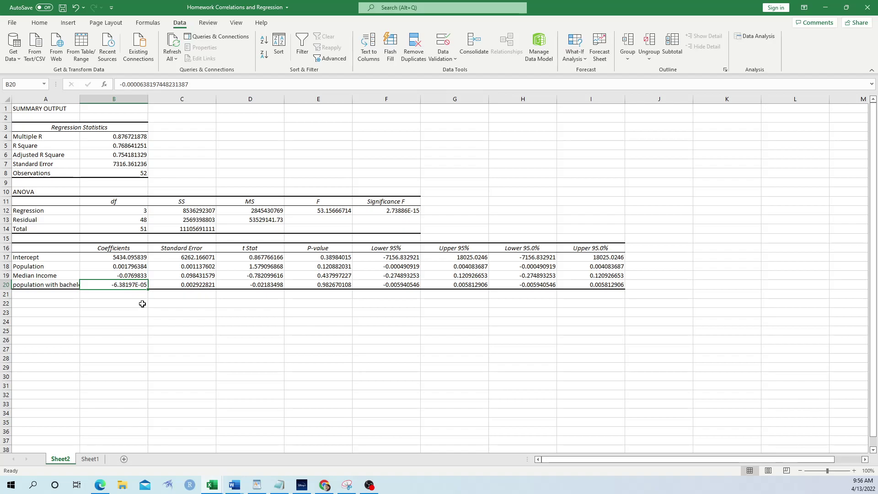
drag(118, 277, 118, 285)
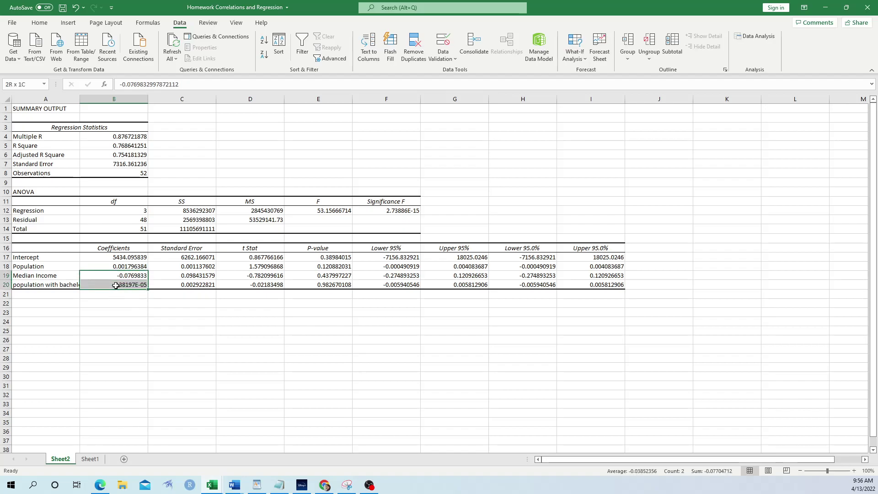
click(129, 328)
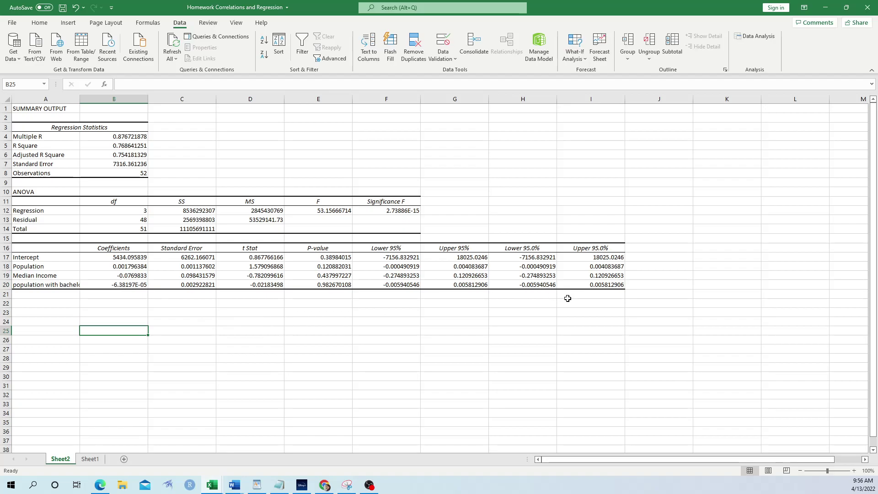